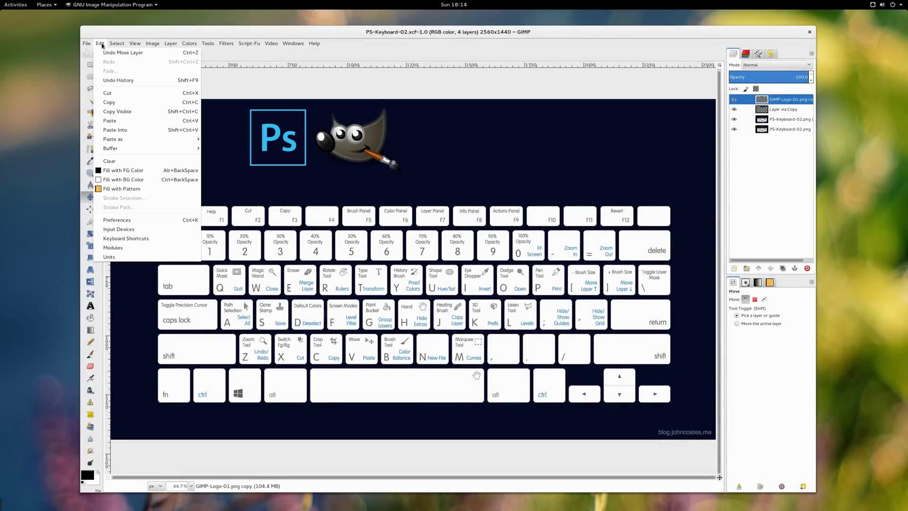
# Step: Open the Keyboard Shortcuts editor and expand the Tools category to review the tool bindings
pyautogui.click(137, 238)
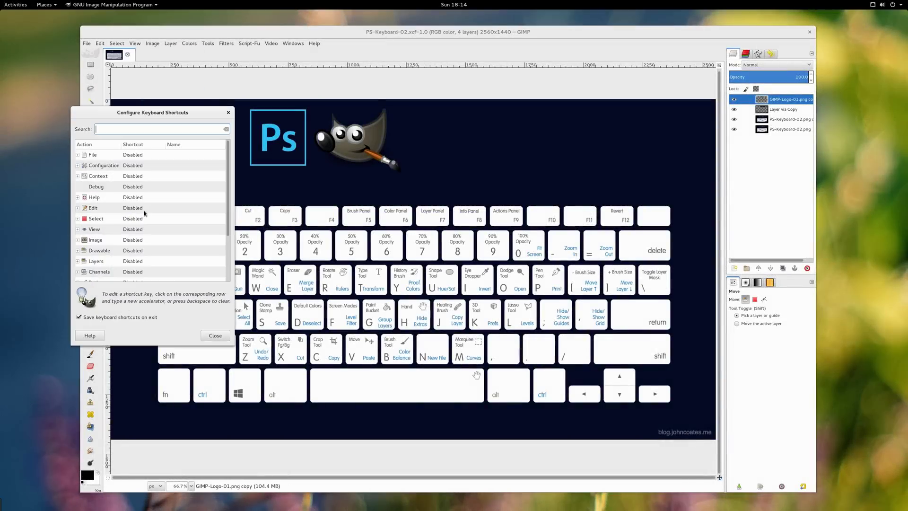
pyautogui.scroll(-5, 145, 214)
pyautogui.click(77, 233)
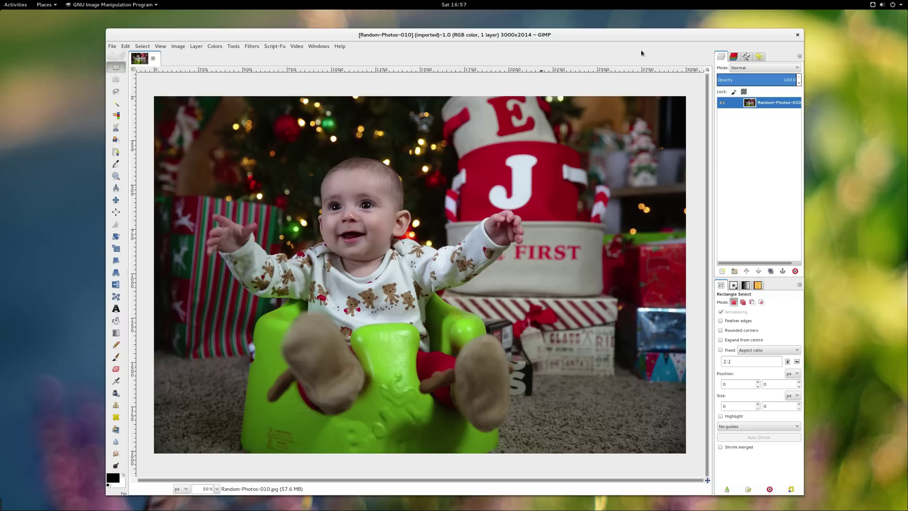
pyautogui.press('-')
pyautogui.press('-')
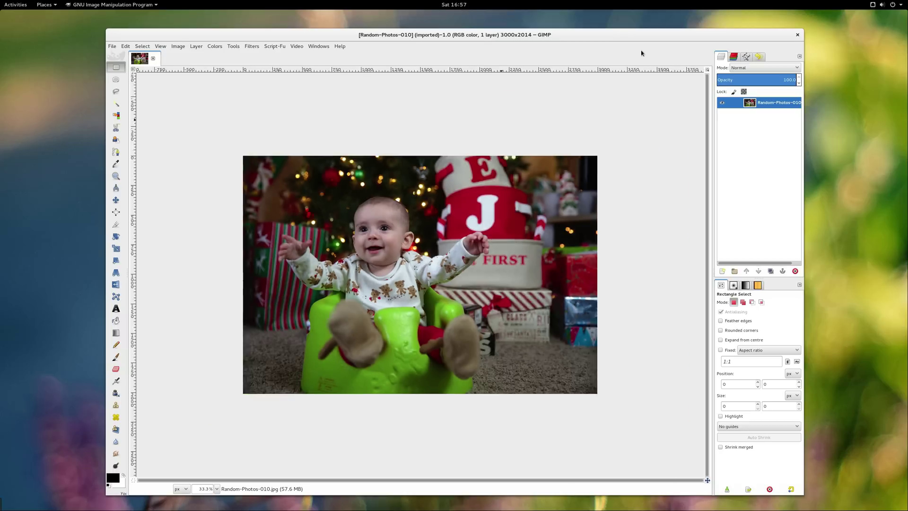
pyautogui.press('+')
pyautogui.press('+')
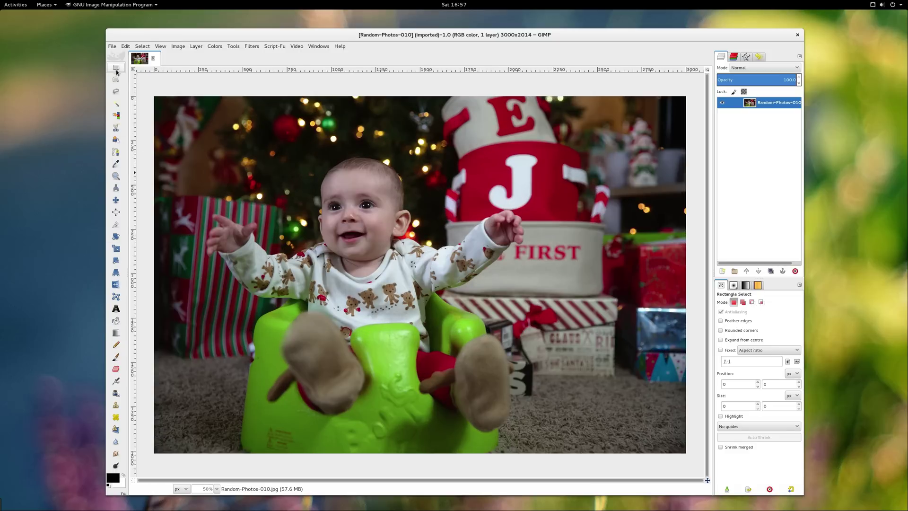
pyautogui.press('m')
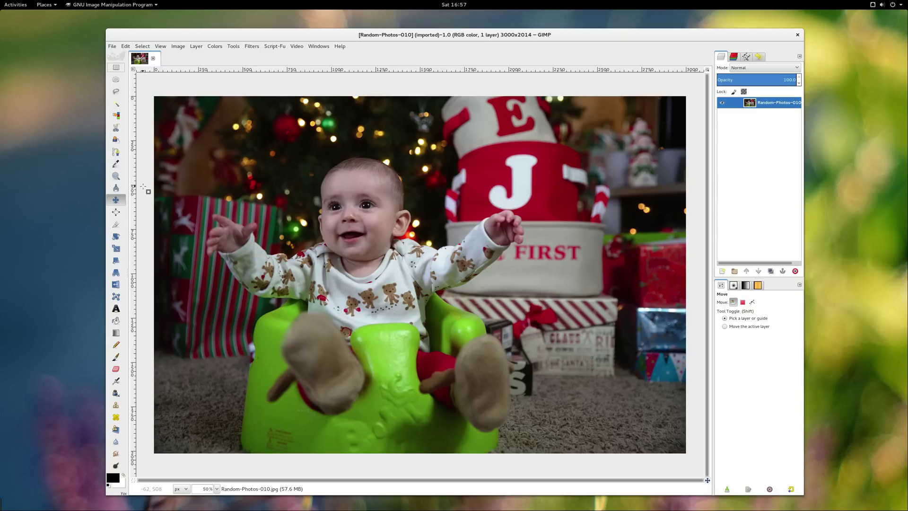
pyautogui.press('p')
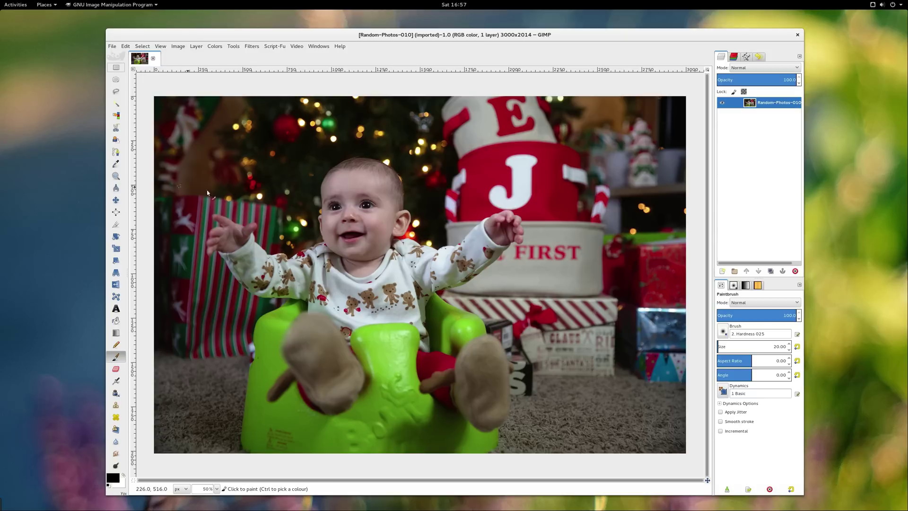
pyautogui.rightClick(755, 104)
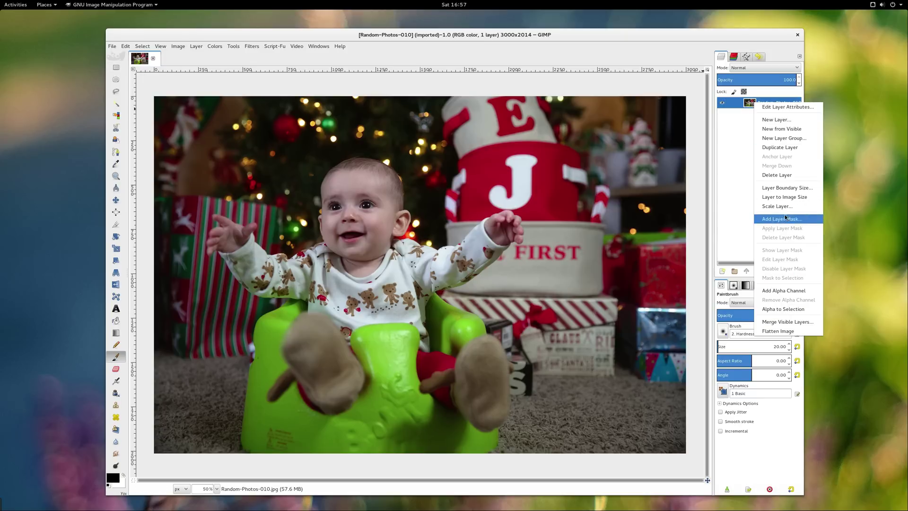
pyautogui.click(741, 151)
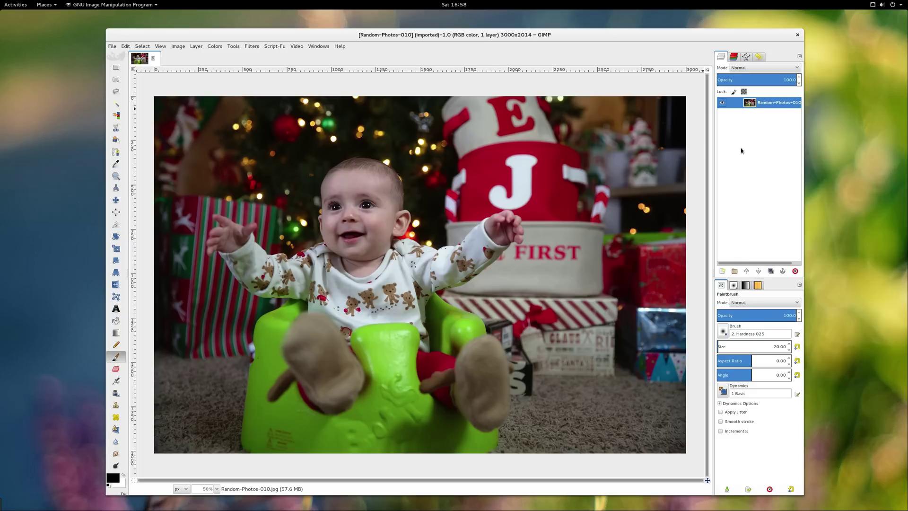
pyautogui.press('r')
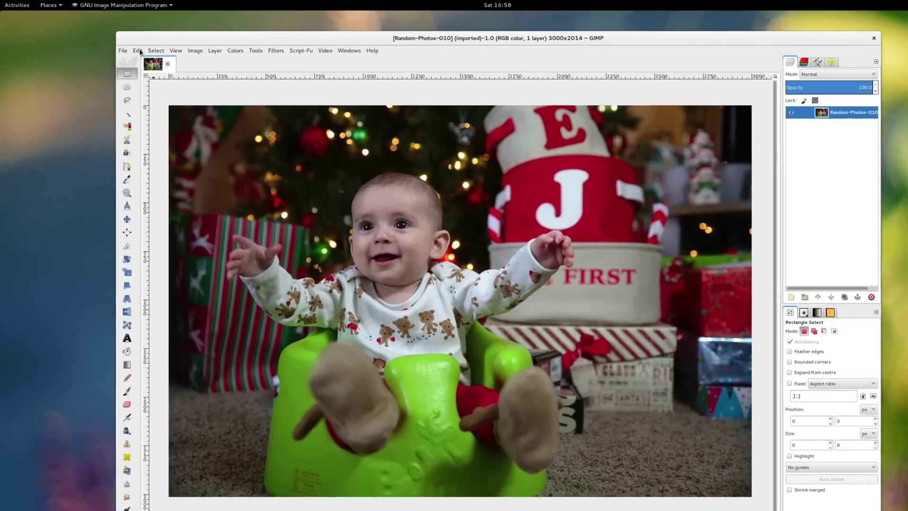
pyautogui.click(138, 51)
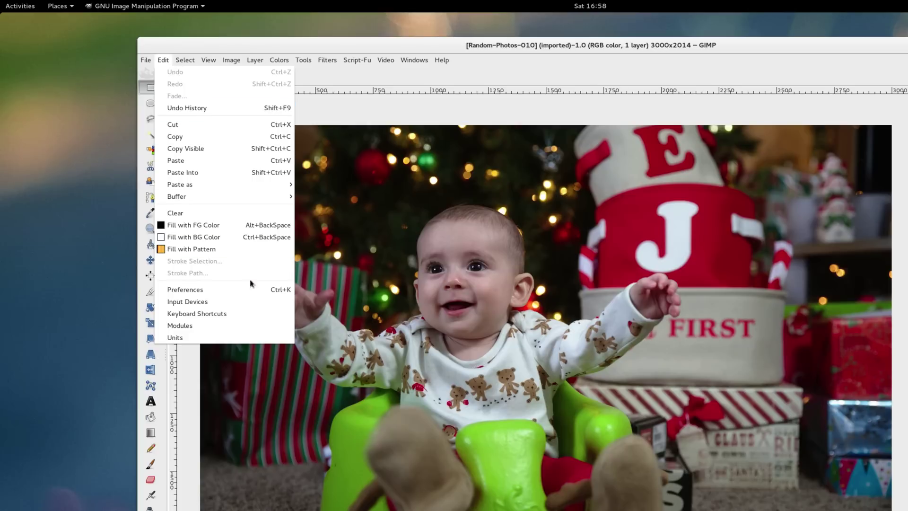
pyautogui.click(252, 314)
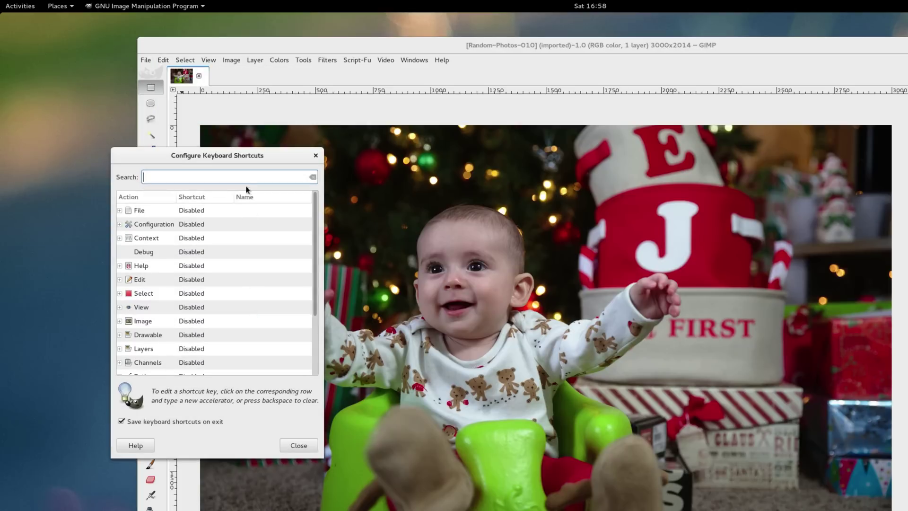
pyautogui.moveTo(247, 160); pyautogui.dragTo(228, 150)
pyautogui.scroll(-3, 161, 290)
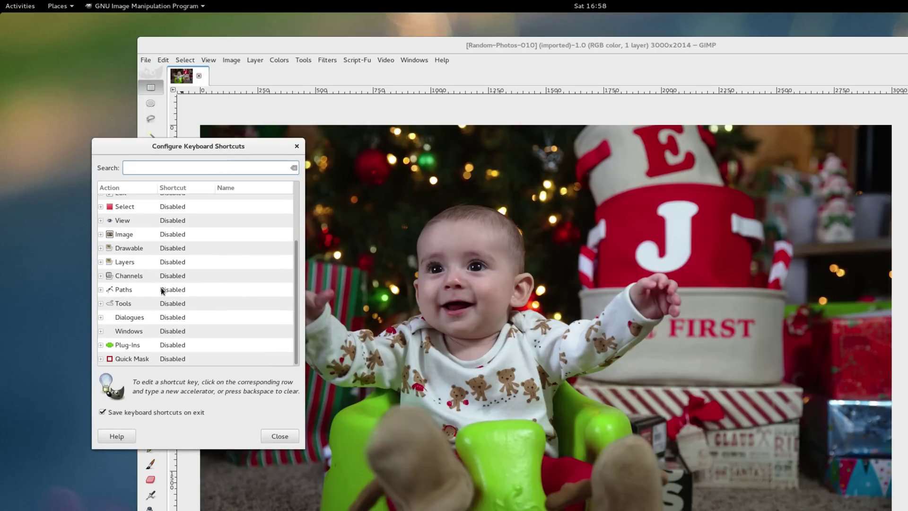
pyautogui.click(100, 304)
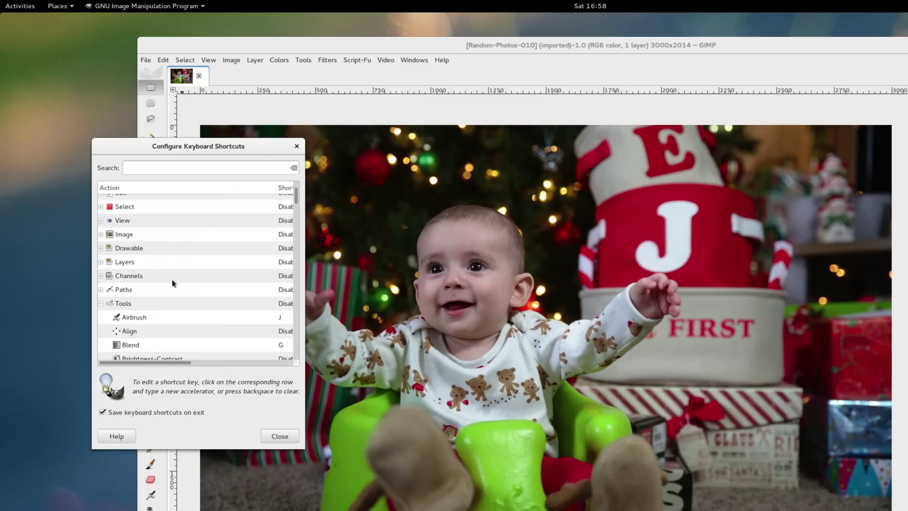
pyautogui.scroll(-5, 172, 280)
pyautogui.scroll(-6, 175, 282)
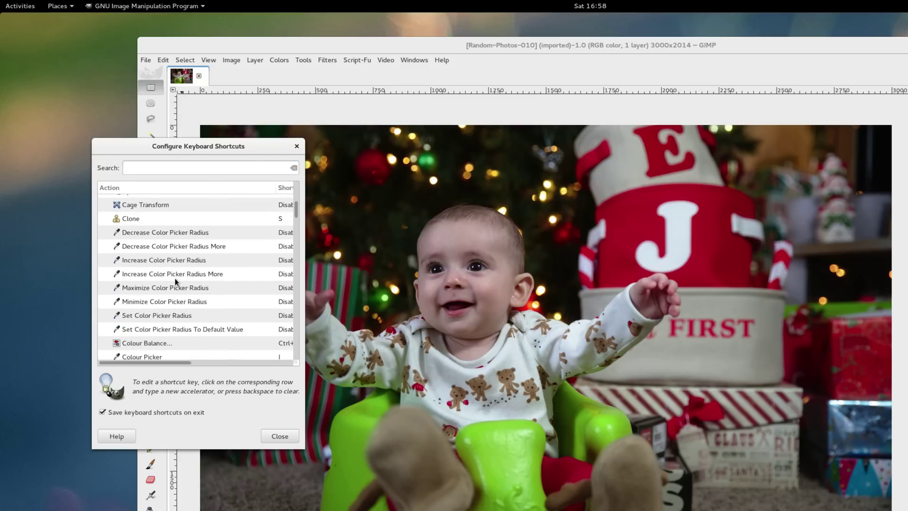
pyautogui.scroll(-6, 175, 280)
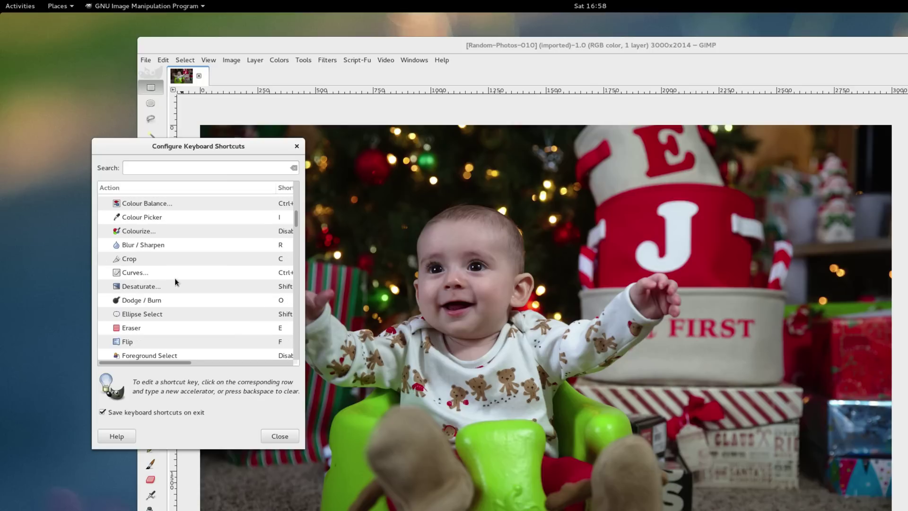
pyautogui.scroll(3, 175, 280)
pyautogui.scroll(10, 174, 278)
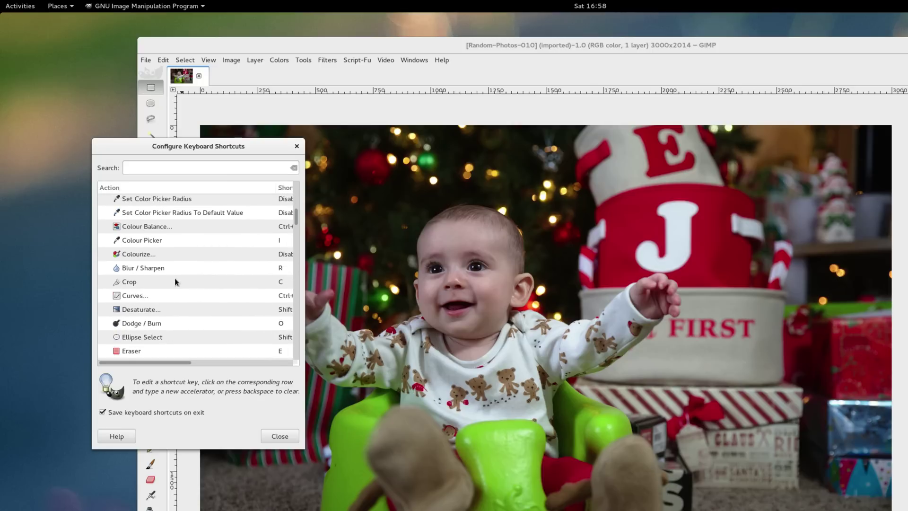
pyautogui.scroll(4, 175, 278)
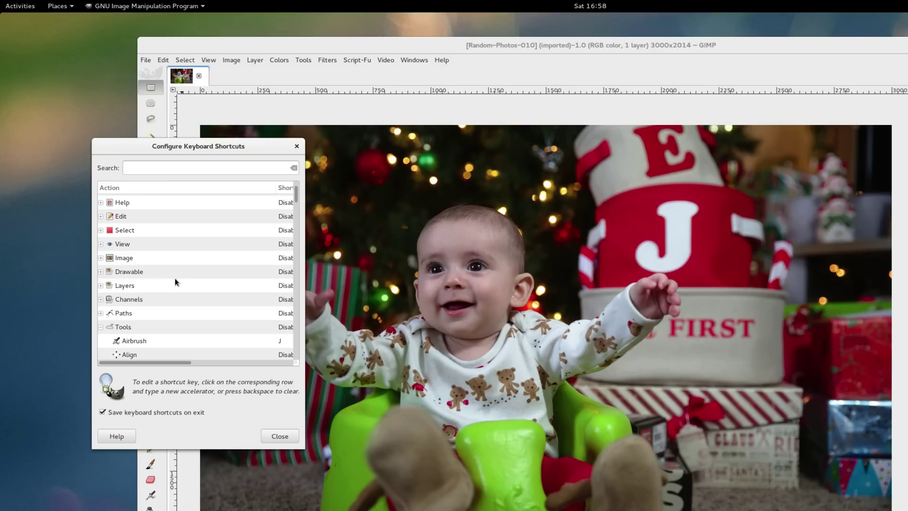
pyautogui.click(271, 437)
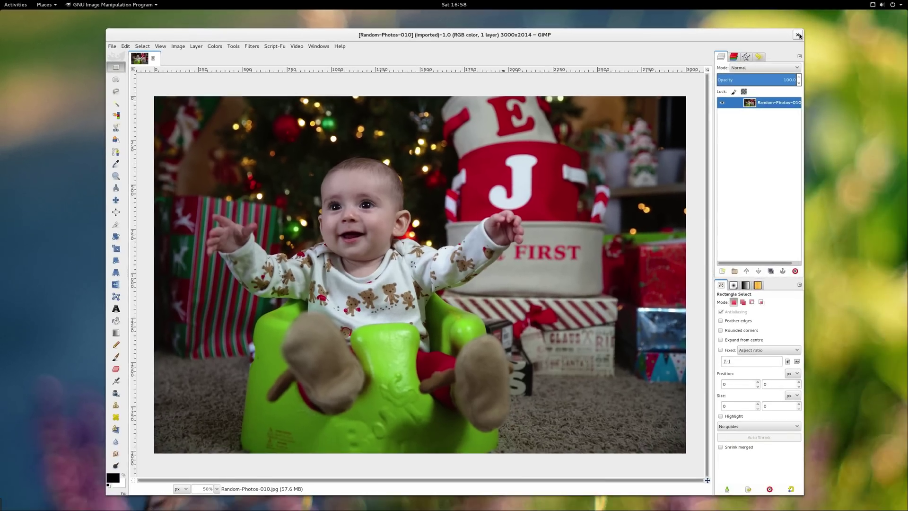
# Step: Close GIMP, browse the Photoshop-ish shortcuts page, and inspect the ps-menurc link's context menu
pyautogui.click(798, 35)
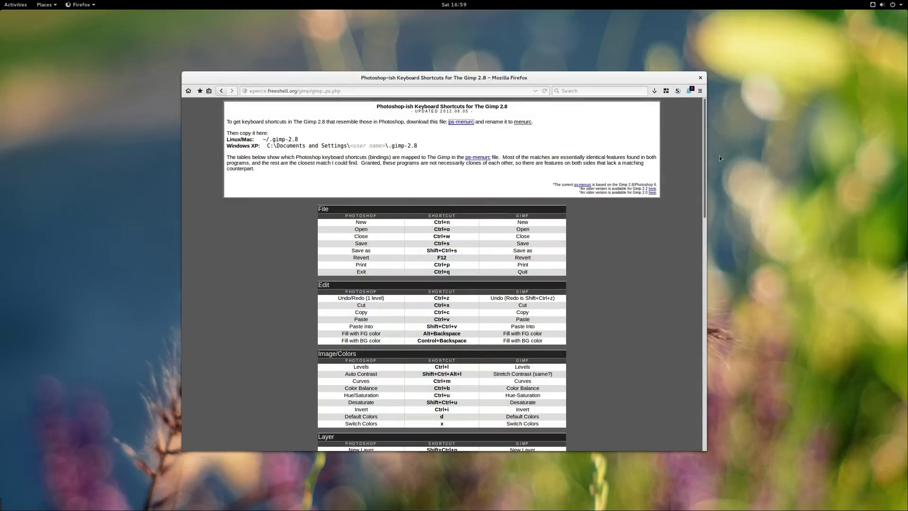
pyautogui.click(649, 274)
pyautogui.scroll(-7, 650, 270)
pyautogui.scroll(-10, 650, 270)
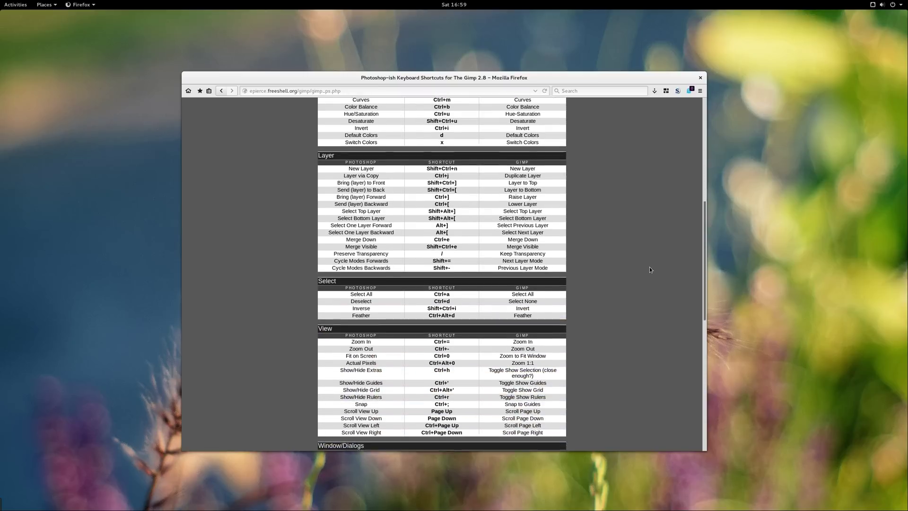
pyautogui.scroll(-4, 650, 269)
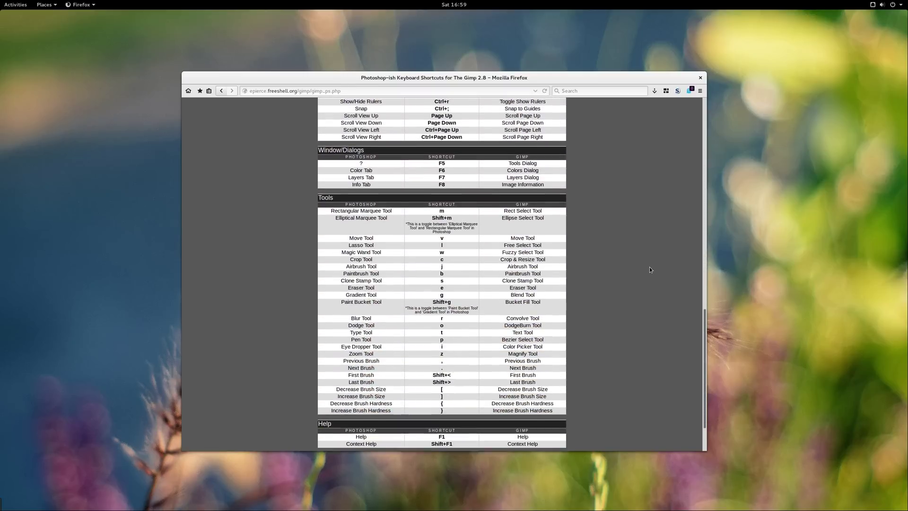
pyautogui.scroll(12, 650, 270)
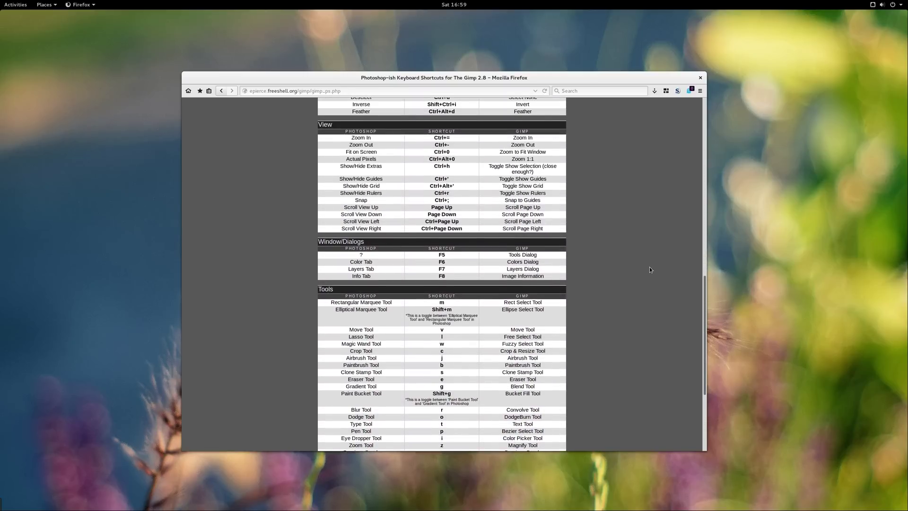
pyautogui.scroll(10, 650, 270)
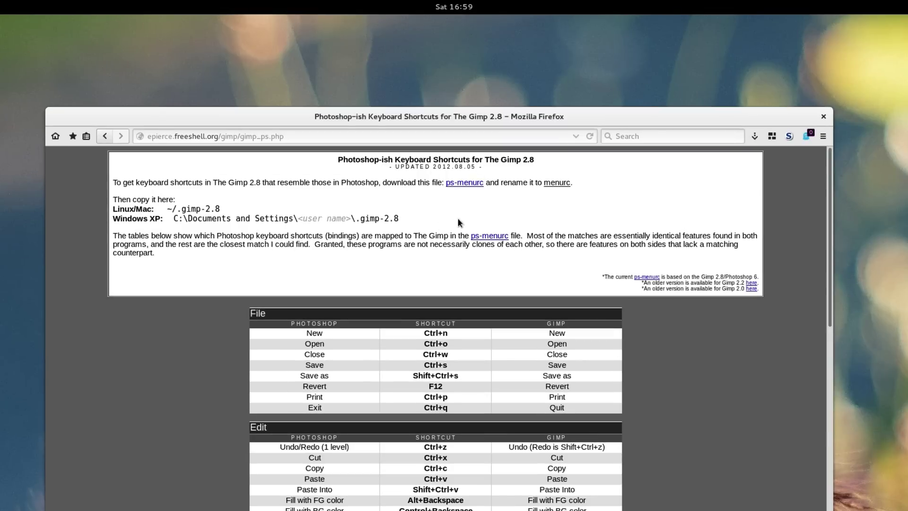
pyautogui.rightClick(473, 183)
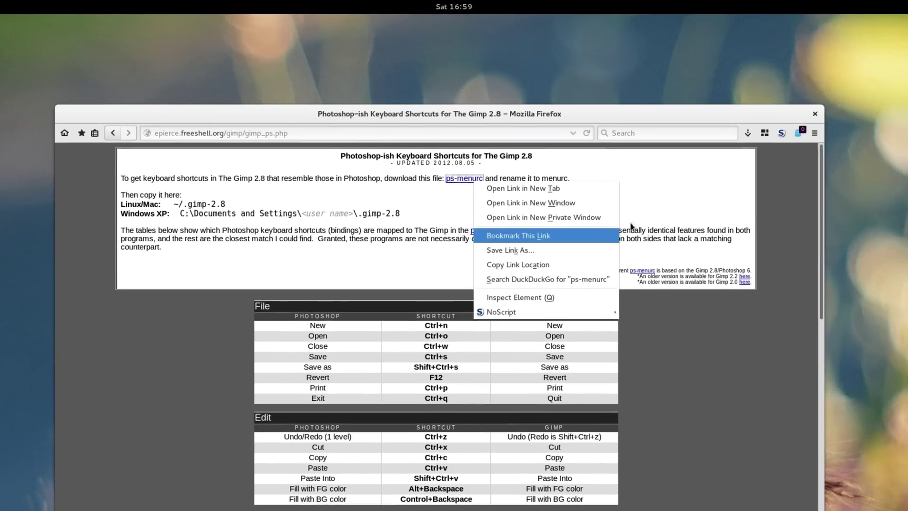
pyautogui.click(589, 152)
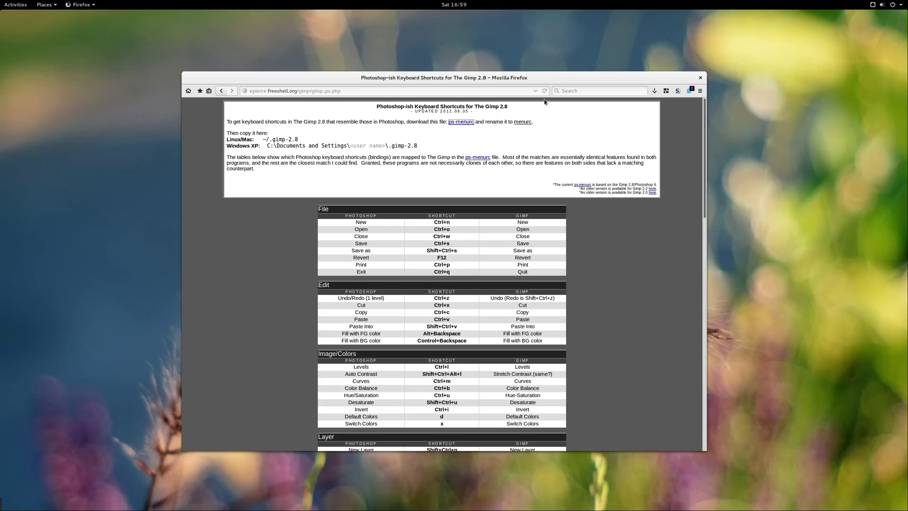
# Step: Rename the downloaded ps-menurc in the Keyboard-Shortcuts folder to menurc by deleting the 'ps-' prefix
pyautogui.press('super+h')
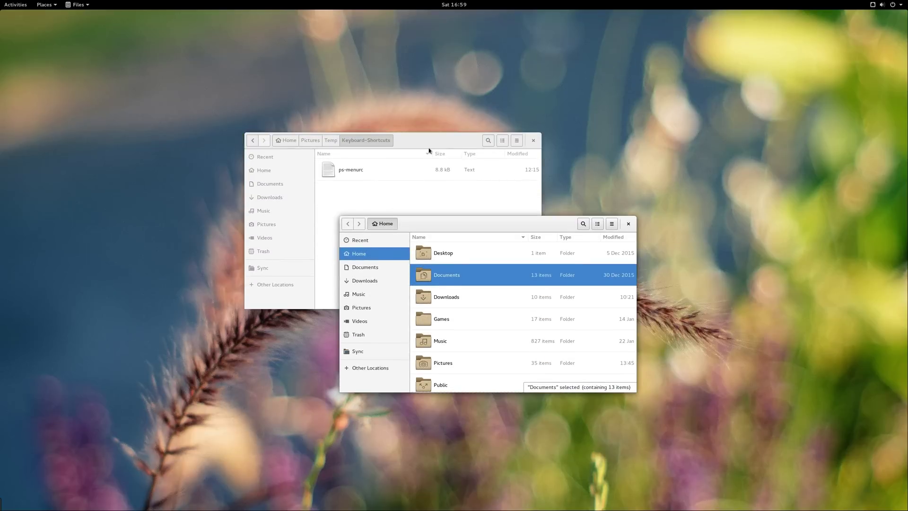
pyautogui.click(429, 143)
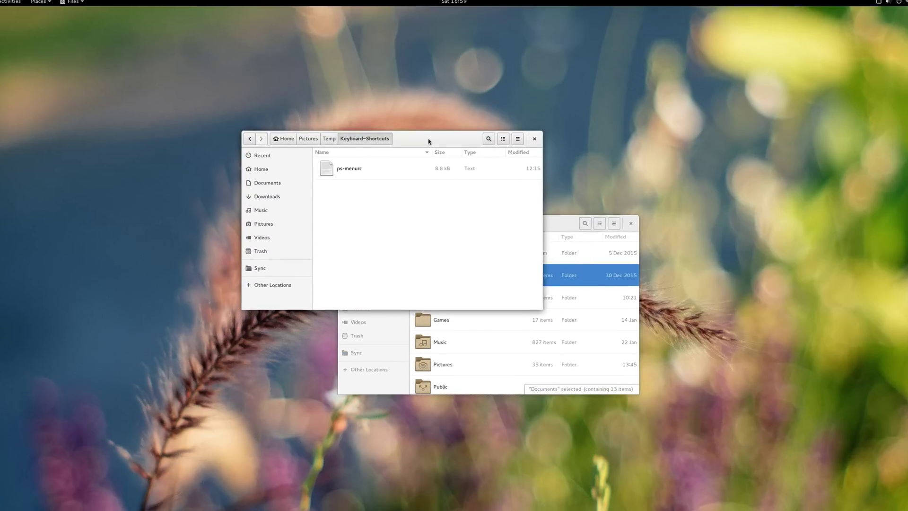
pyautogui.press('Down')
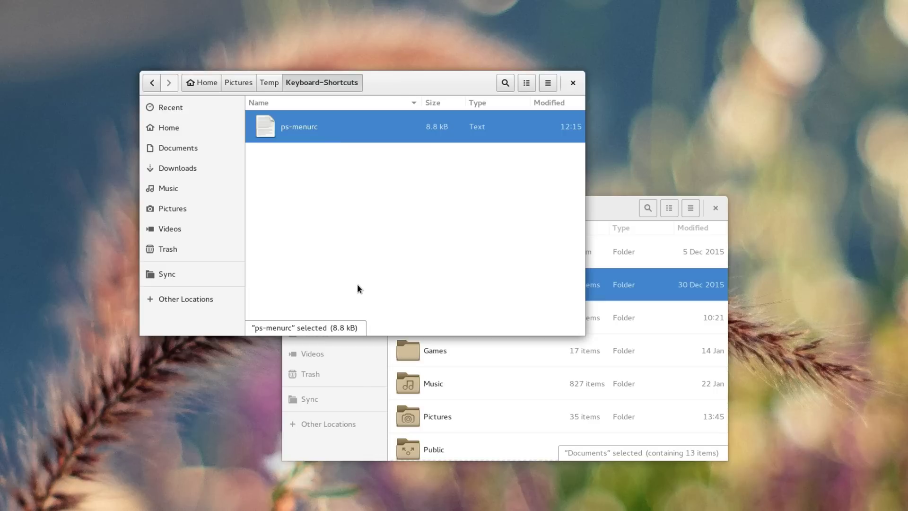
pyautogui.rightClick(341, 127)
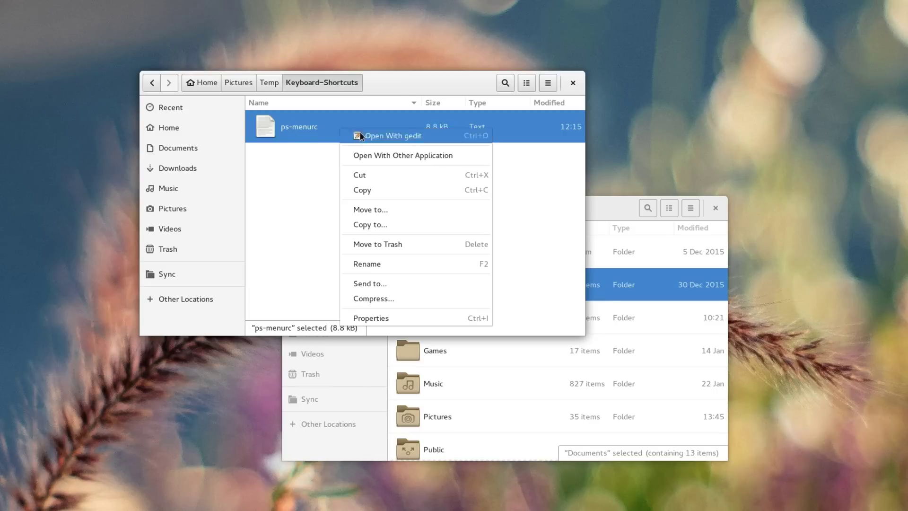
pyautogui.click(416, 261)
pyautogui.press('End')
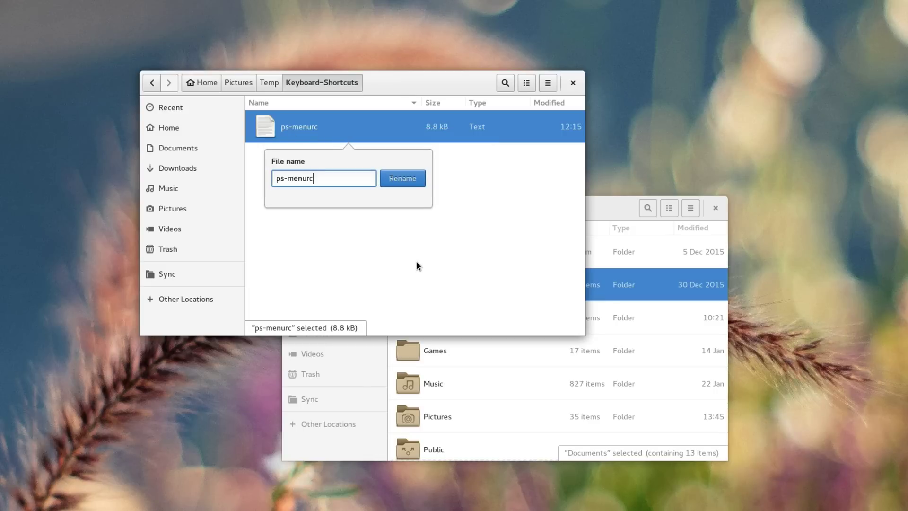
pyautogui.press('Left')
pyautogui.press('Left')
pyautogui.press('BackSpace')
pyautogui.press('BackSpace')
pyautogui.press('BackSpace')
pyautogui.press('Return')
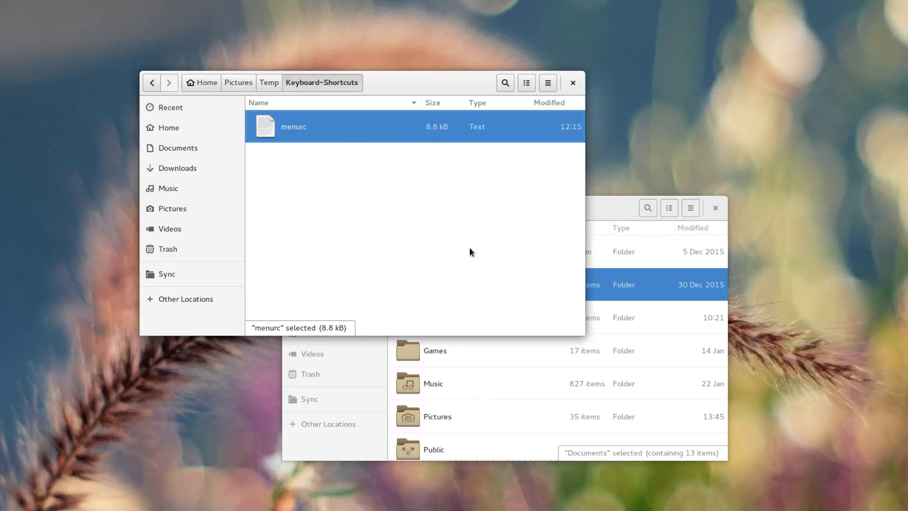
# Step: Show hidden files in the Home folder with Ctrl+H and select .gimp-2.8
pyautogui.click(604, 208)
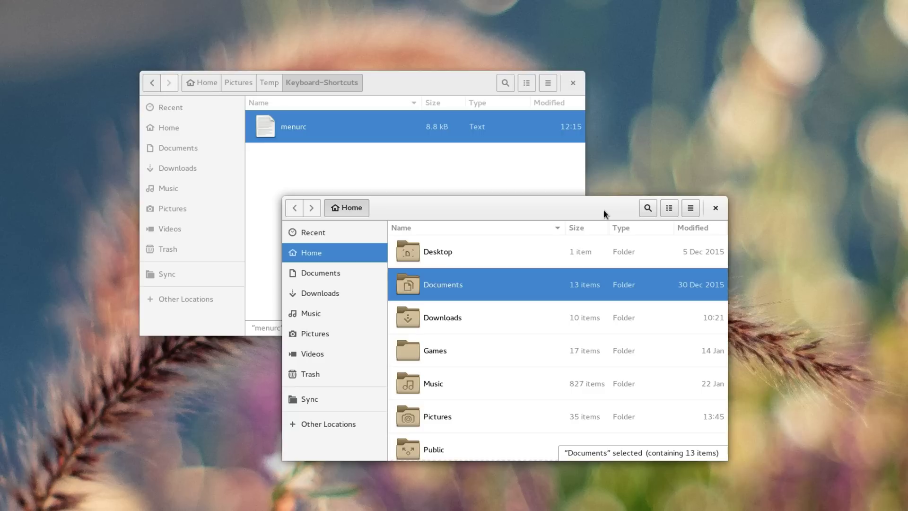
pyautogui.scroll(-3, 525, 328)
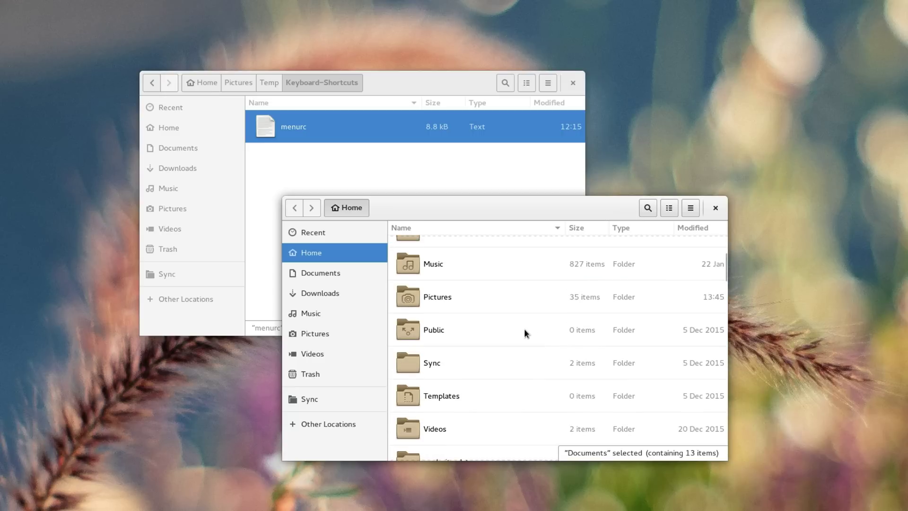
pyautogui.hotkey('ctrl', 'h')
pyautogui.scroll(4, 524, 325)
pyautogui.scroll(-5, 524, 325)
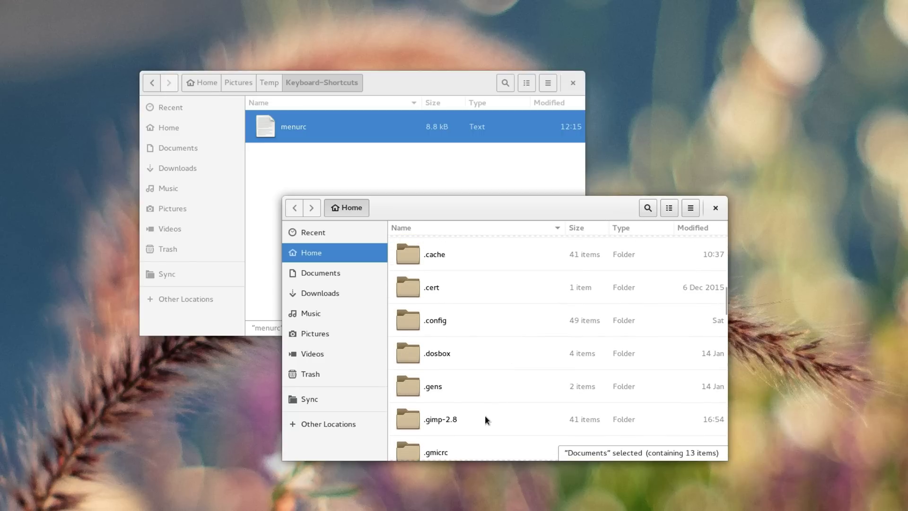
pyautogui.click(485, 415)
pyautogui.click(668, 208)
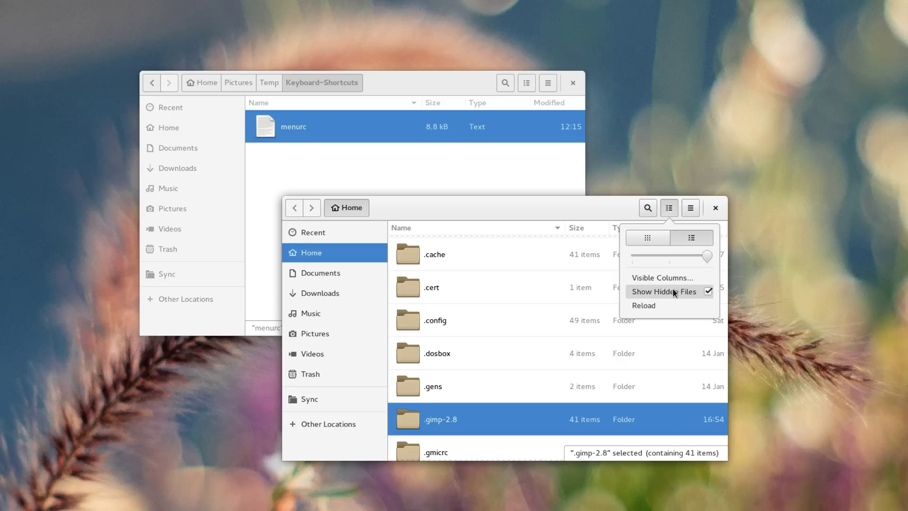
pyautogui.click(559, 203)
# Step: Open the .gimp-2.8 folder and locate GIMP's existing 89.3 kB menurc
pyautogui.scroll(5, 507, 324)
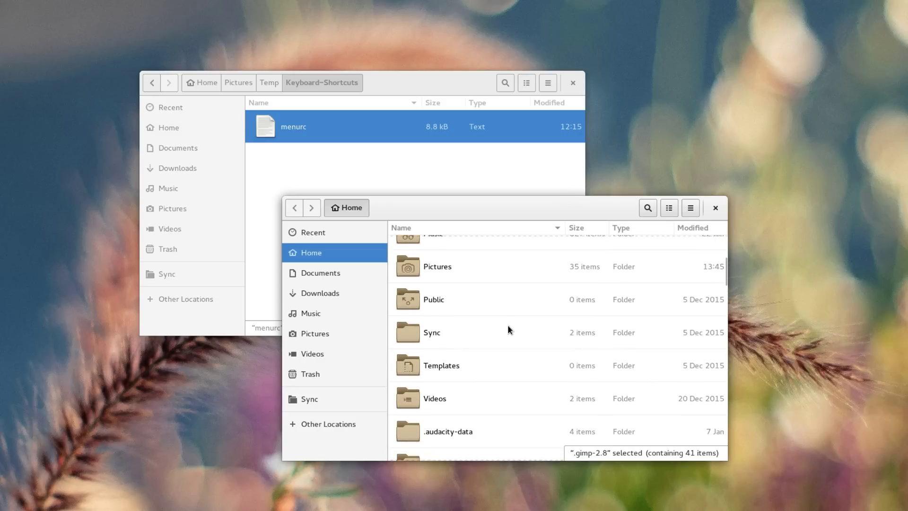
pyautogui.scroll(-3, 508, 325)
pyautogui.scroll(-4, 508, 325)
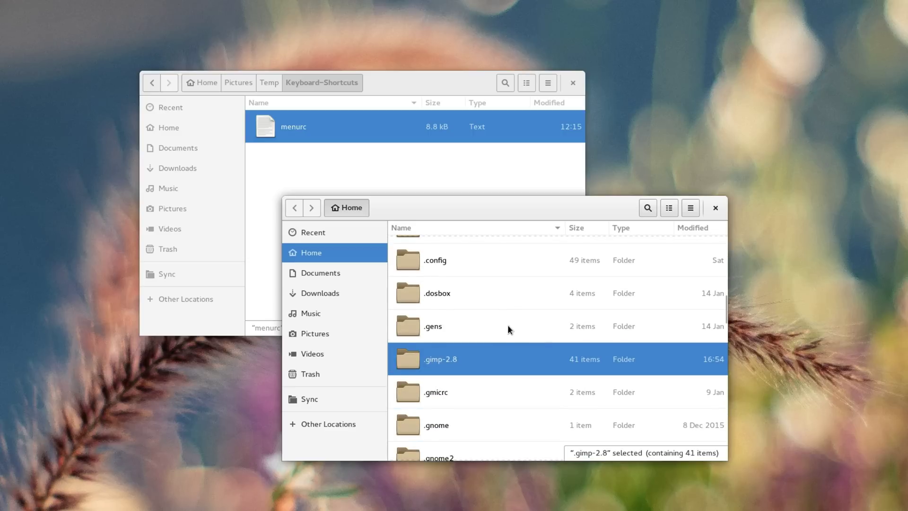
pyautogui.doubleClick(499, 356)
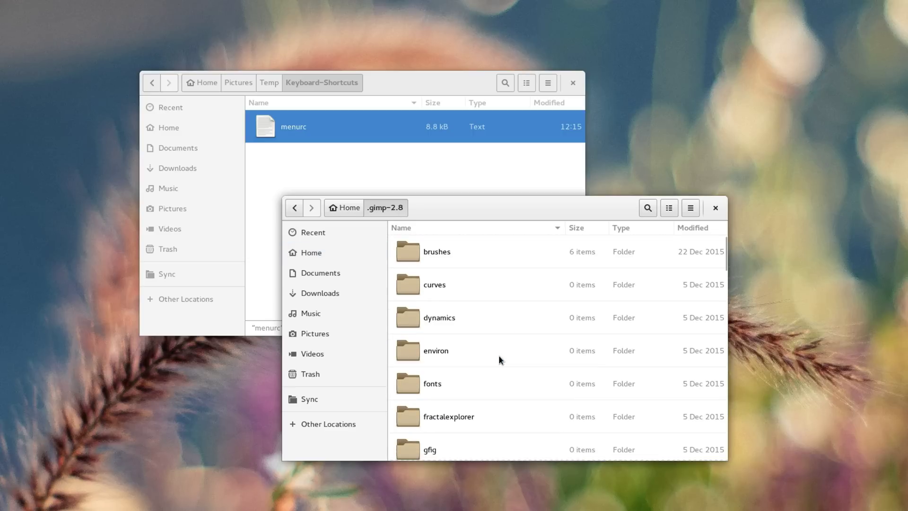
pyautogui.scroll(-10, 499, 355)
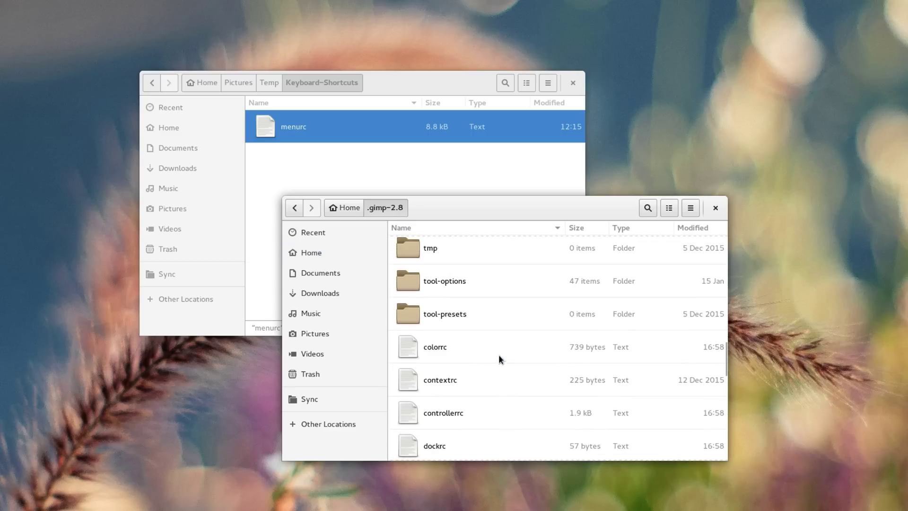
pyautogui.scroll(-8, 498, 353)
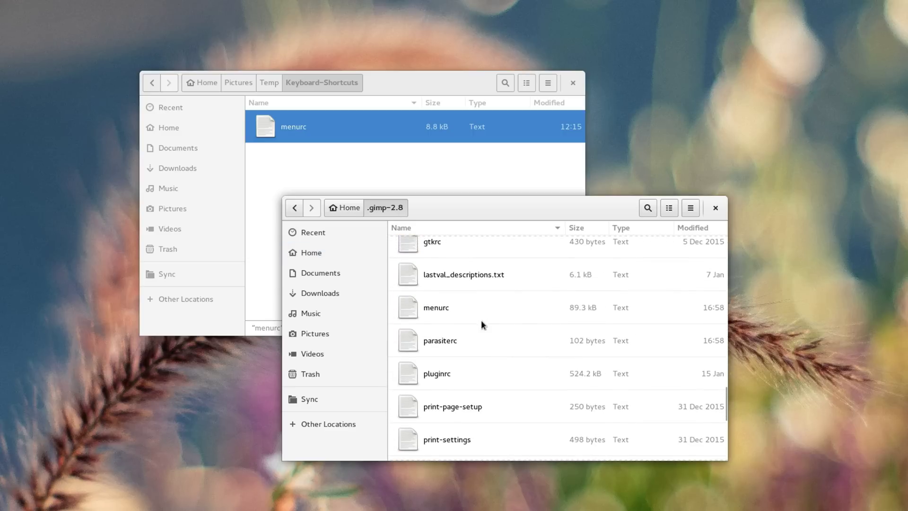
# Step: Rename GIMP's original menurc to menurc-backup
pyautogui.click(483, 320)
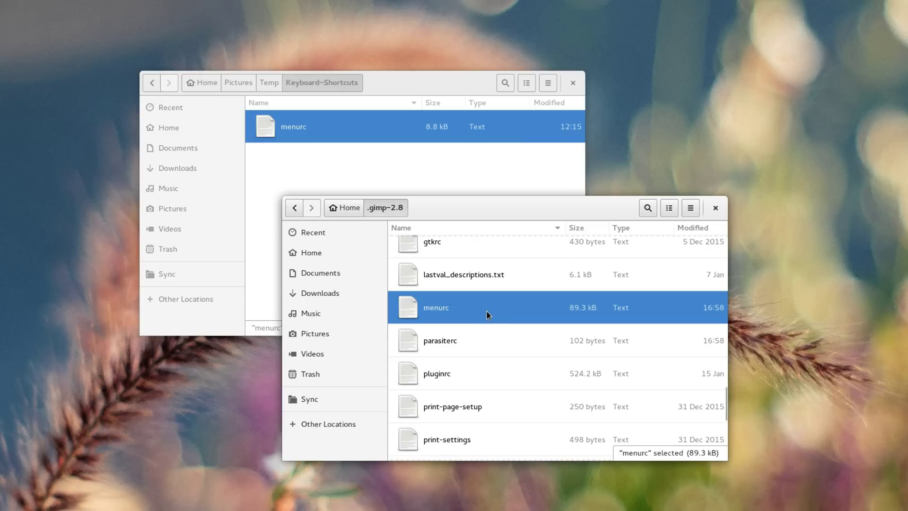
pyautogui.rightClick(487, 311)
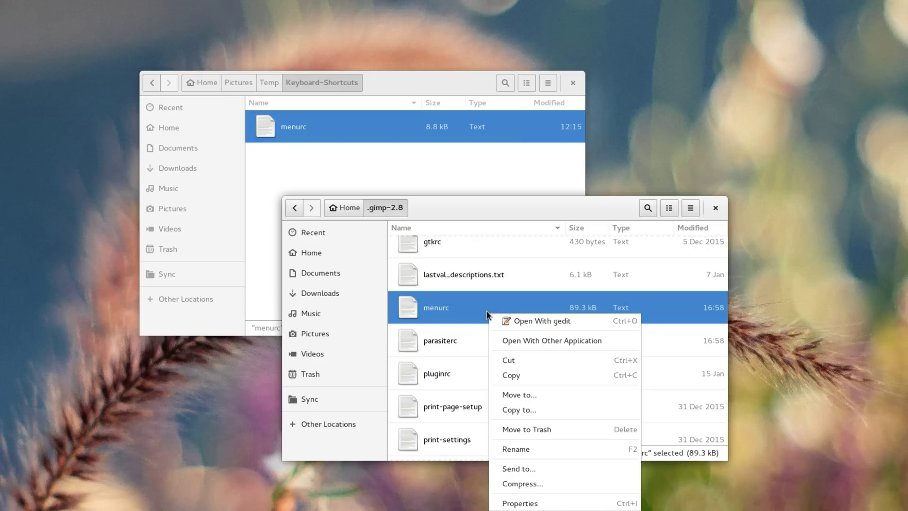
pyautogui.click(556, 450)
pyautogui.press('End')
pyautogui.write('-')
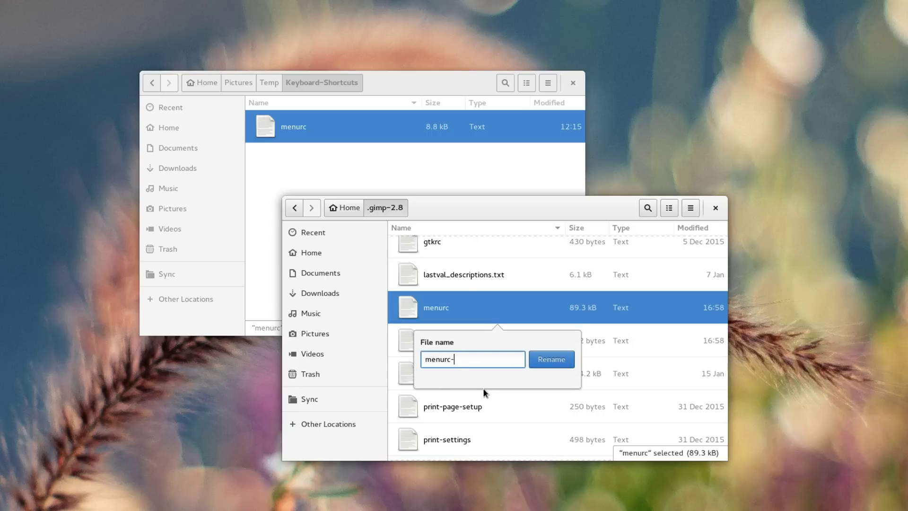
pyautogui.write('backup')
pyautogui.press('Return')
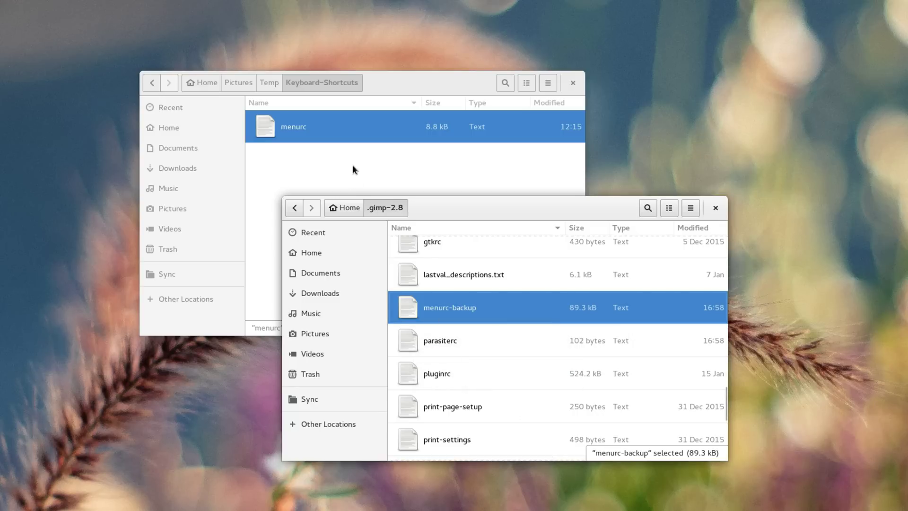
# Step: Copy the downloaded menurc from Keyboard-Shortcuts and paste it into .gimp-2.8
pyautogui.click(331, 161)
pyautogui.click(269, 132)
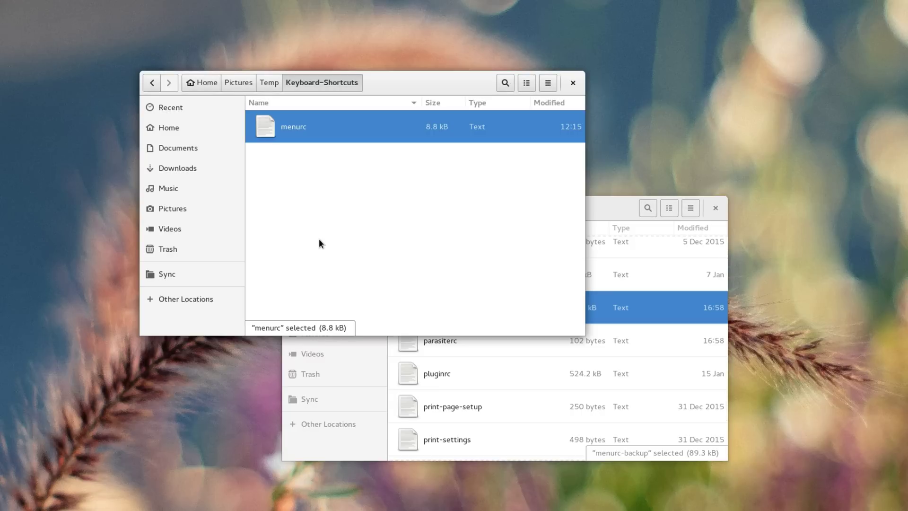
pyautogui.rightClick(278, 123)
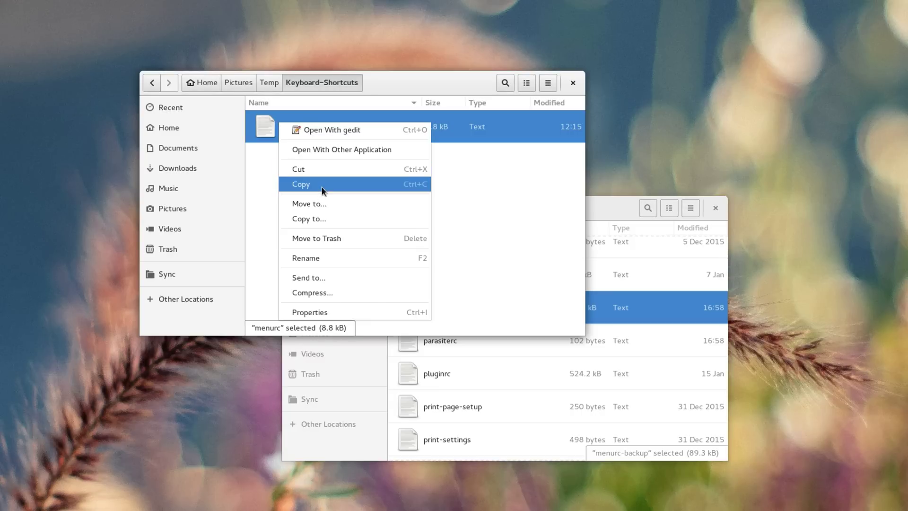
pyautogui.click(322, 188)
pyautogui.click(624, 210)
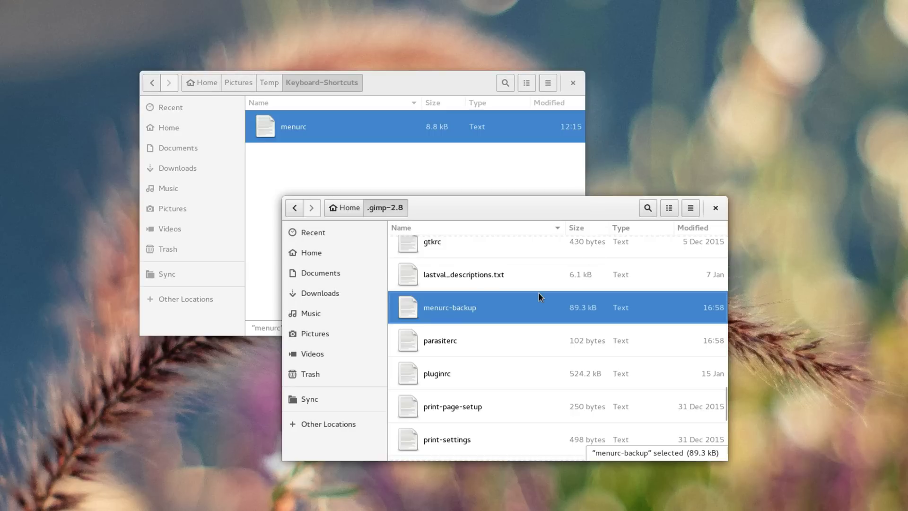
pyautogui.hotkey('ctrl', 'v')
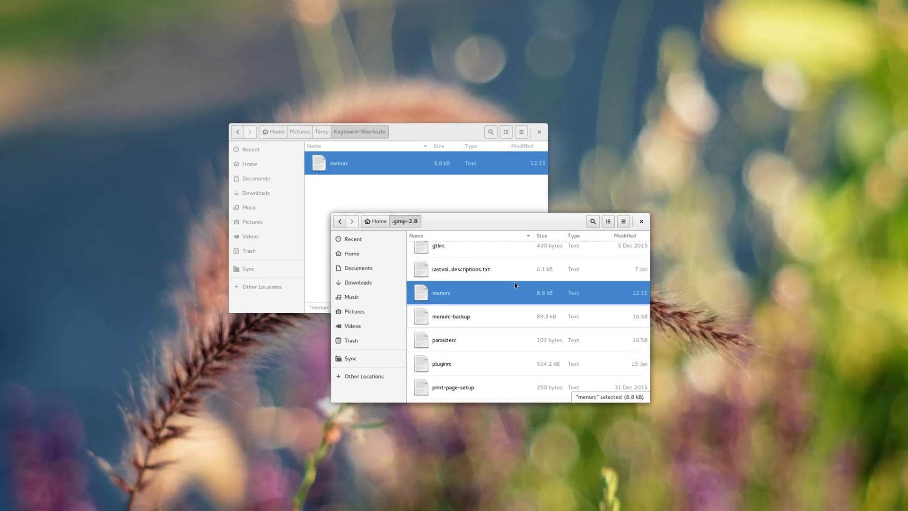
# Step: Launch GIMP by searching 'gimp' in Activities
pyautogui.press('super')
pyautogui.write('g')
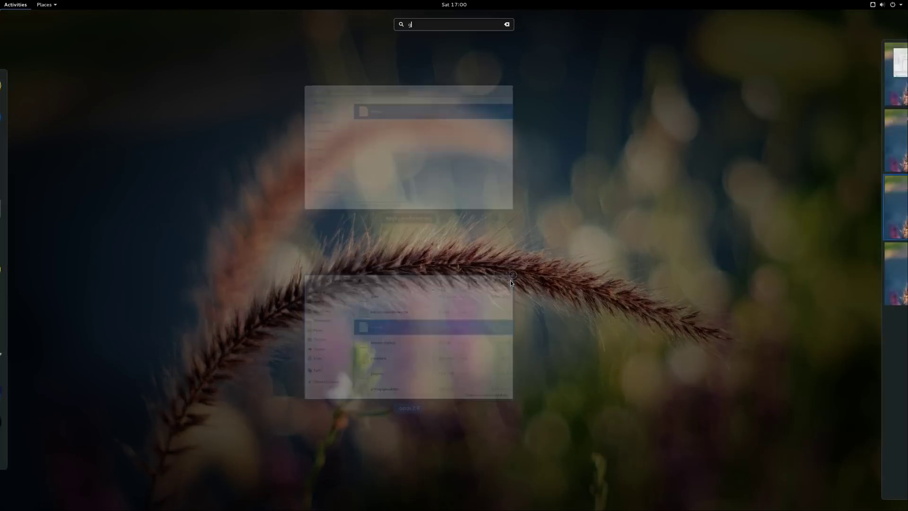
pyautogui.write('imp')
pyautogui.press('Return')
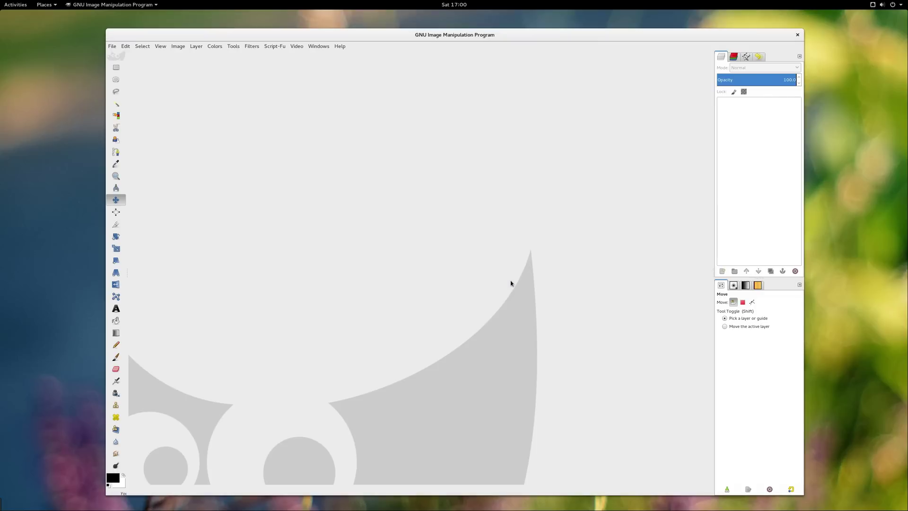
# Step: Reopen Random-Photos-010.jpg from the recently opened images
pyautogui.click(117, 49)
pyautogui.moveTo(132, 102)
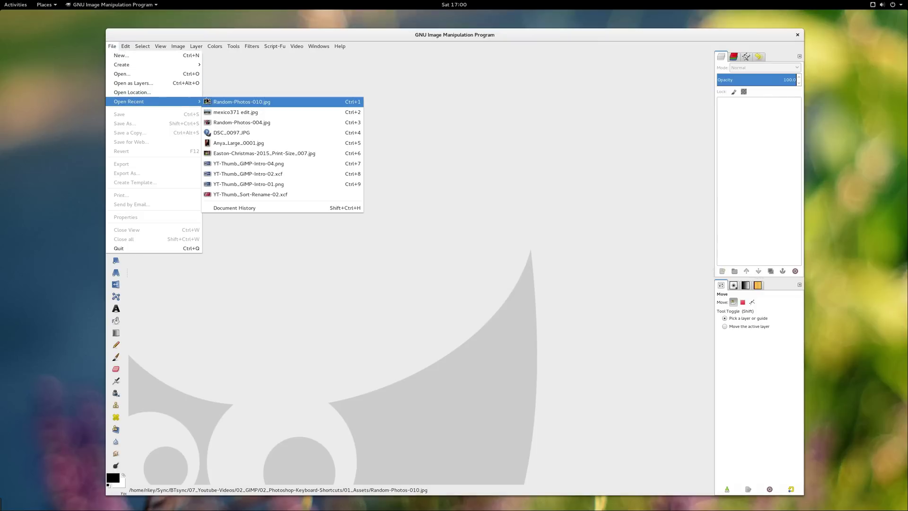
pyautogui.click(236, 102)
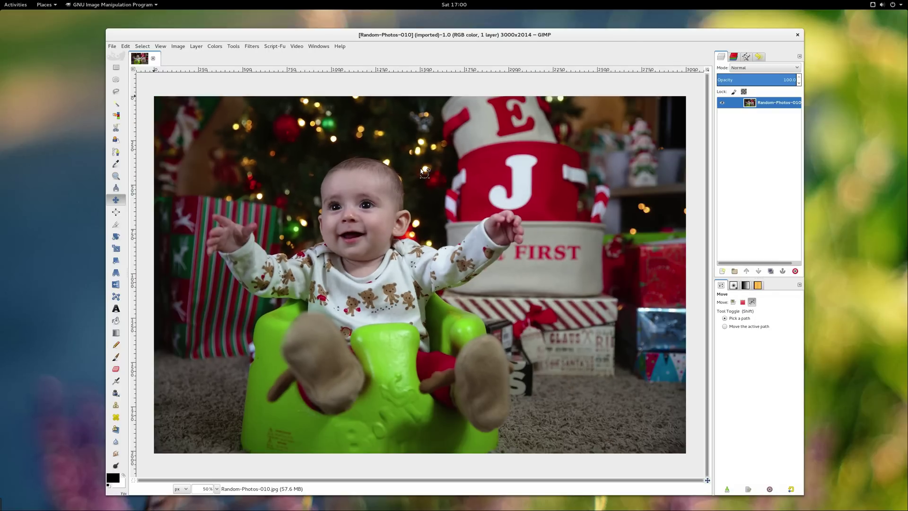
pyautogui.hotkey('shift', 'ctrl', 'j')
pyautogui.press('alt')
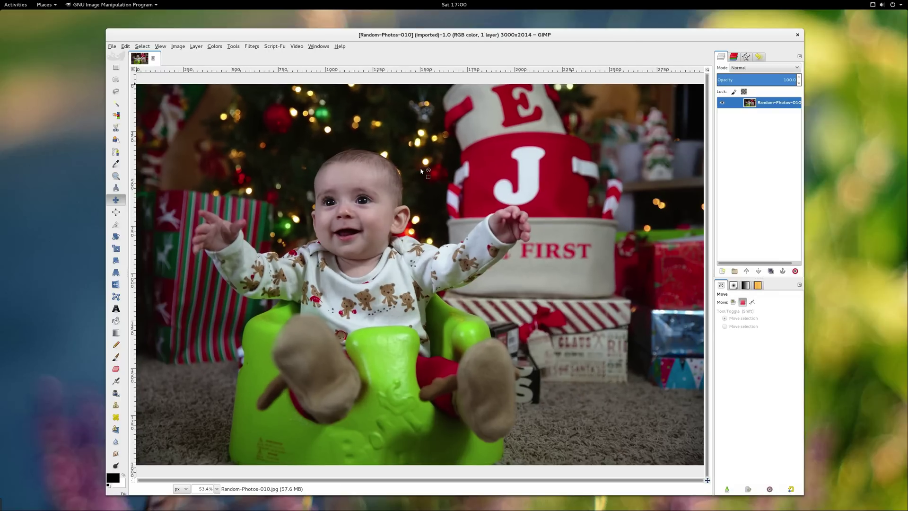
pyautogui.press('1')
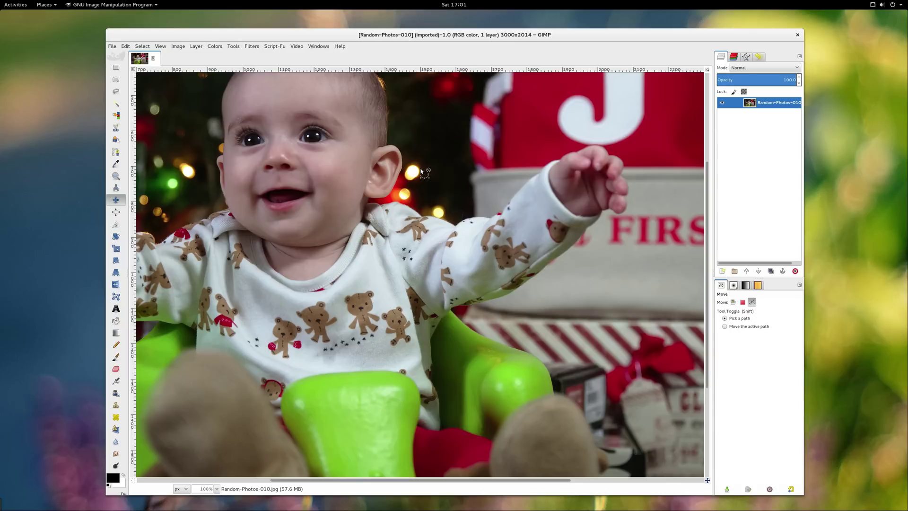
pyautogui.press('-')
pyautogui.press('-')
pyautogui.press('-')
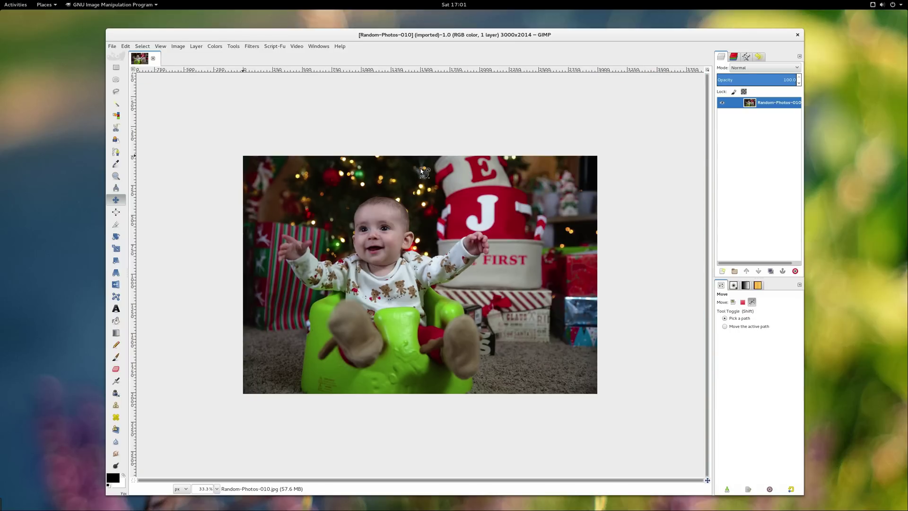
pyautogui.scroll(1, 421, 171)
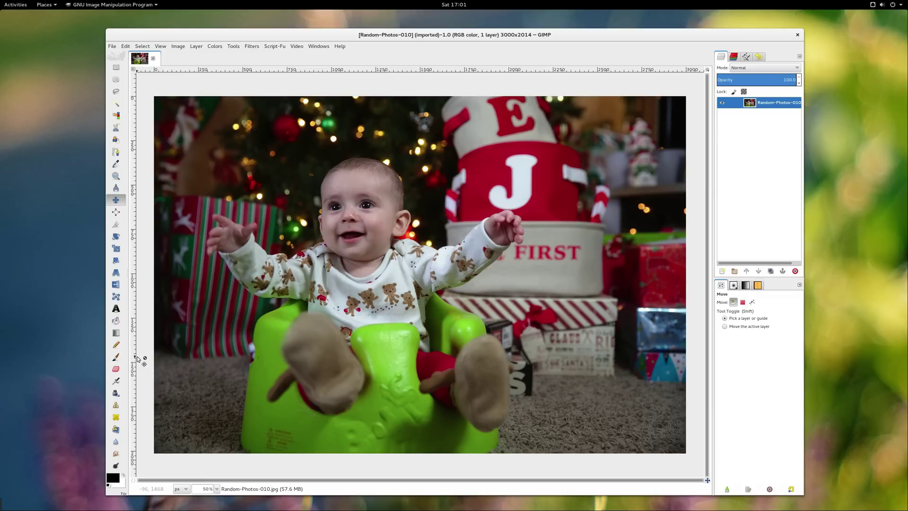
# Step: Switch to the Paintbrush, enlarge it to size 78, and duplicate the photo layer via shortcuts
pyautogui.press('p')
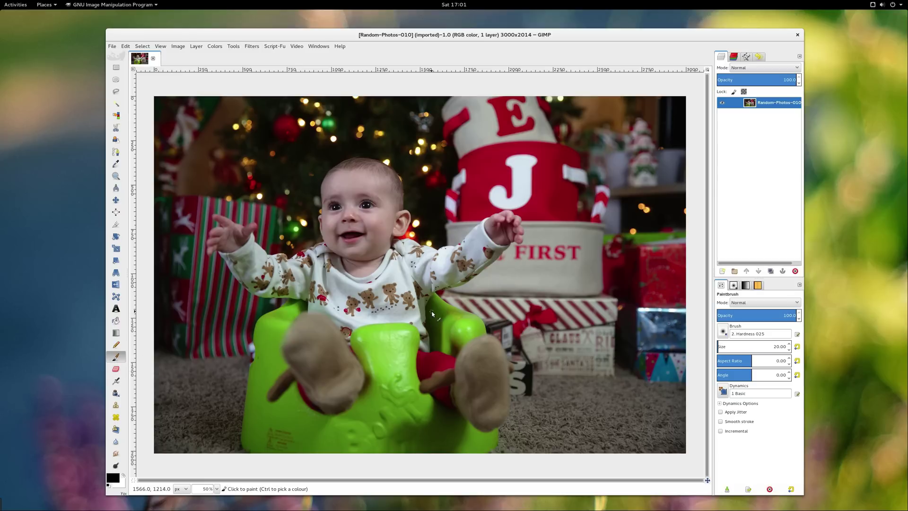
pyautogui.press(']')
pyautogui.press(']')
pyautogui.press(']')
pyautogui.press(']')
pyautogui.press(']')
pyautogui.press(']')
pyautogui.press(']')
pyautogui.press(']')
pyautogui.press(']')
pyautogui.press(']')
pyautogui.press(']')
pyautogui.press(']')
pyautogui.press(']')
pyautogui.press(']')
pyautogui.press(']')
pyautogui.press(']')
pyautogui.press(']')
pyautogui.press(']')
pyautogui.press(']')
pyautogui.press(']')
pyautogui.press(']')
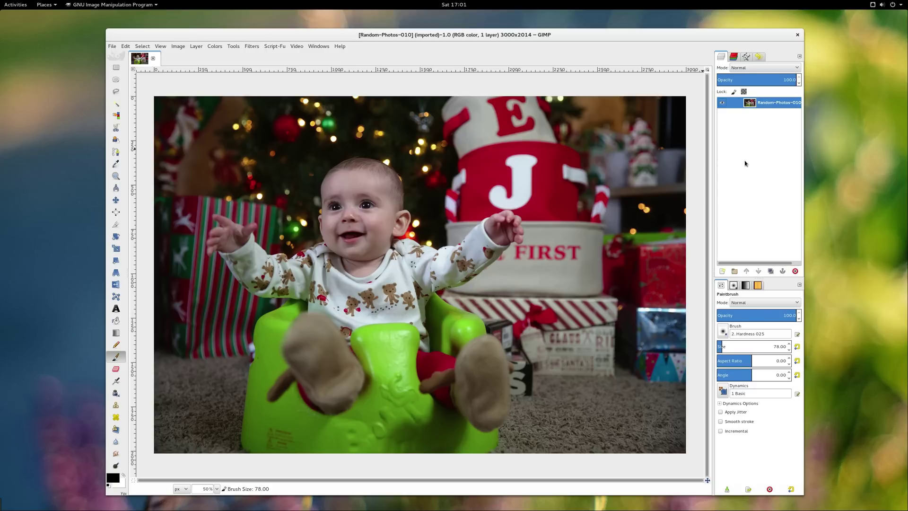
pyautogui.hotkey('ctrl', 'shift', 'd')
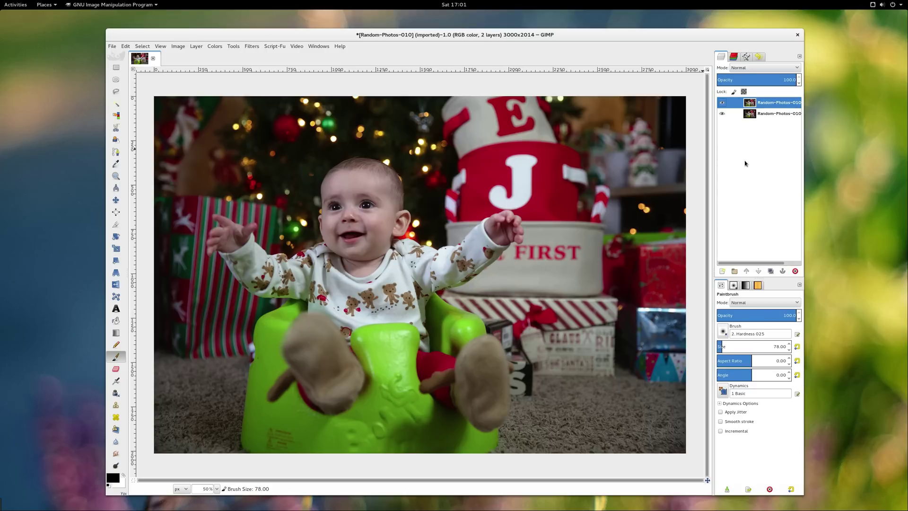